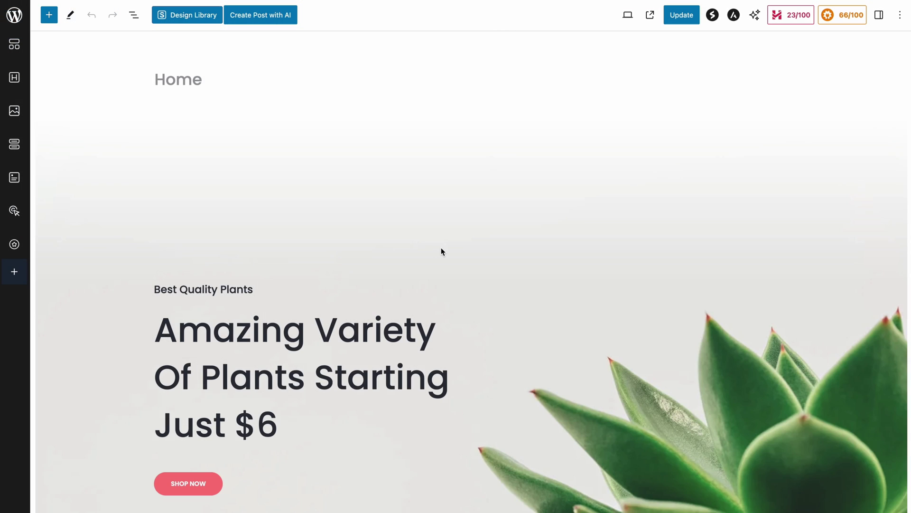
Insert a Navigation block above the Best Quality Plants heading on the Home page.
left_click(49, 14)
type("navigation")
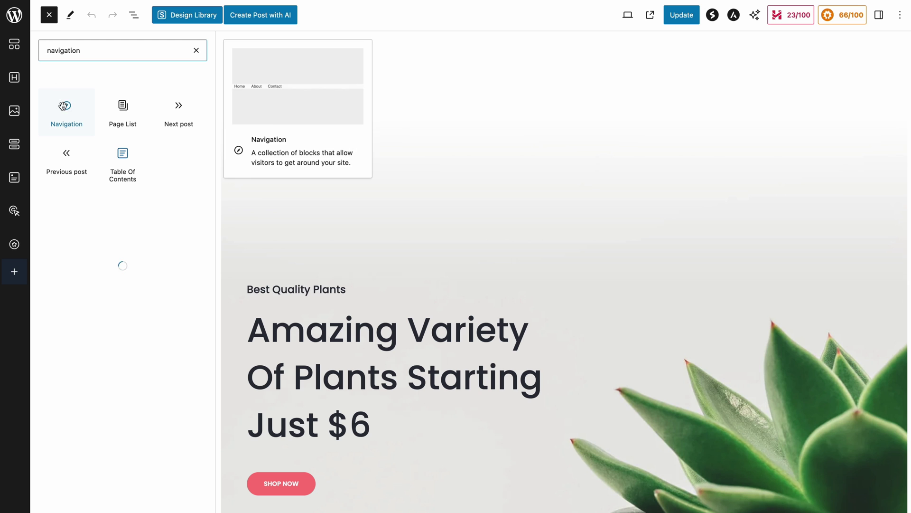
left_click_drag(66, 108, 400, 258)
Select the Navigation block to list its items: Home, Store, About Us, Contact Us, My account.
left_click(366, 275)
key("ctrl+shift+comma")
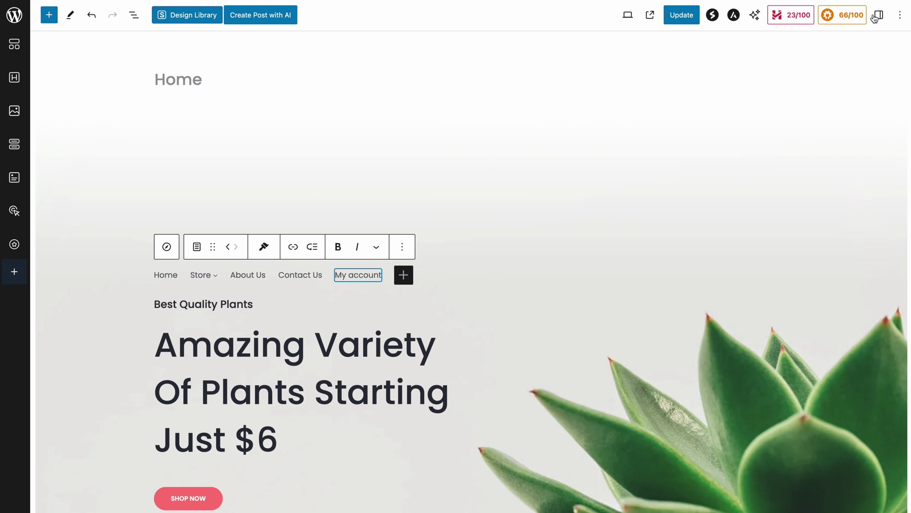
left_click(308, 281)
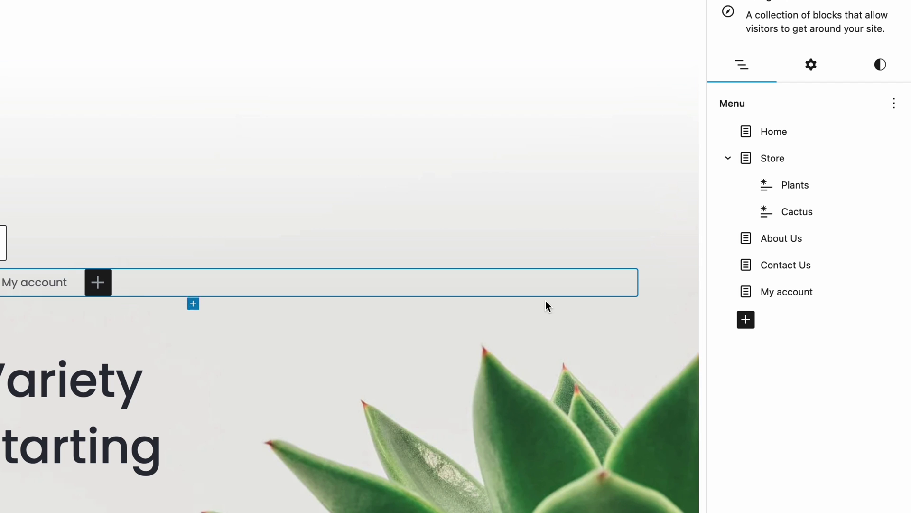
Add a Contact Us submenu link under My account.
left_click(891, 293)
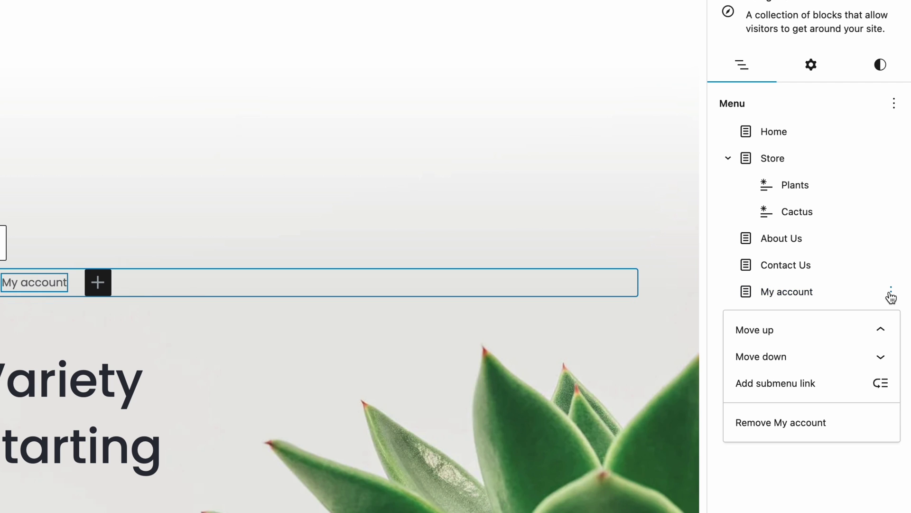
left_click(844, 377)
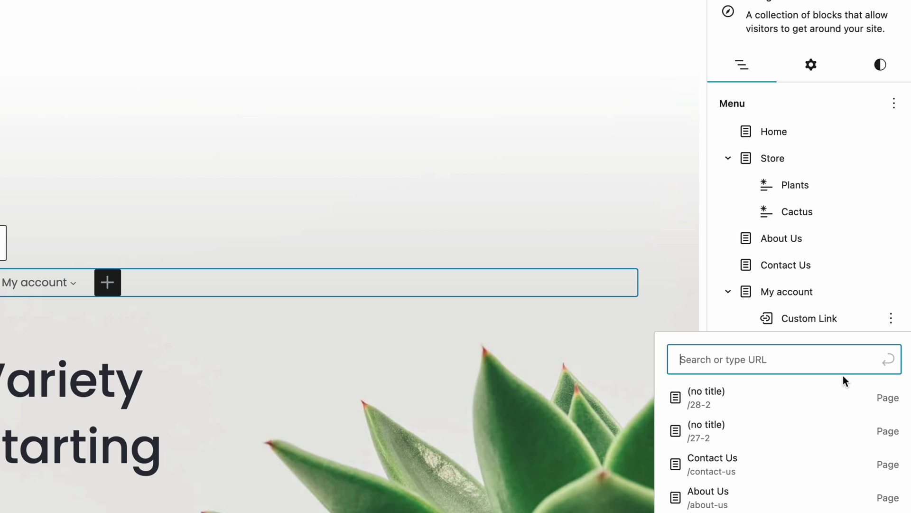
left_click(745, 462)
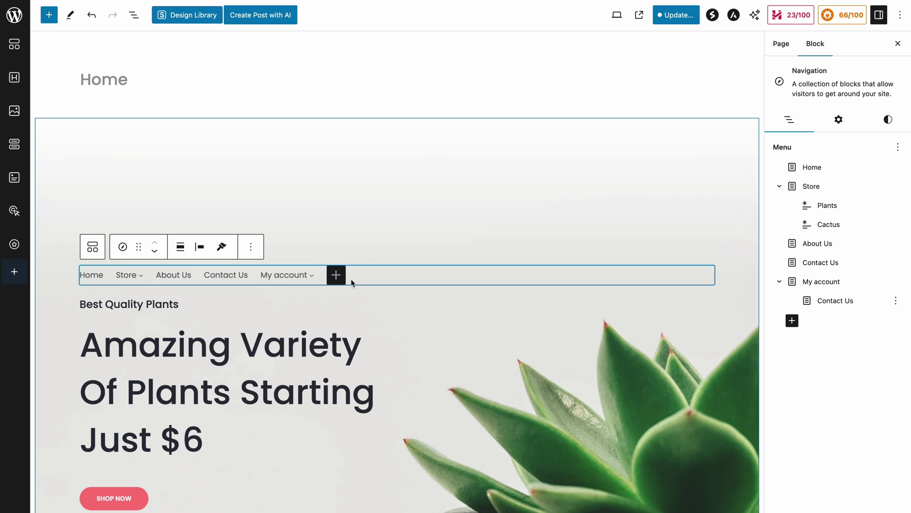
Add a Cart link to the end of the navigation menu.
left_click(337, 276)
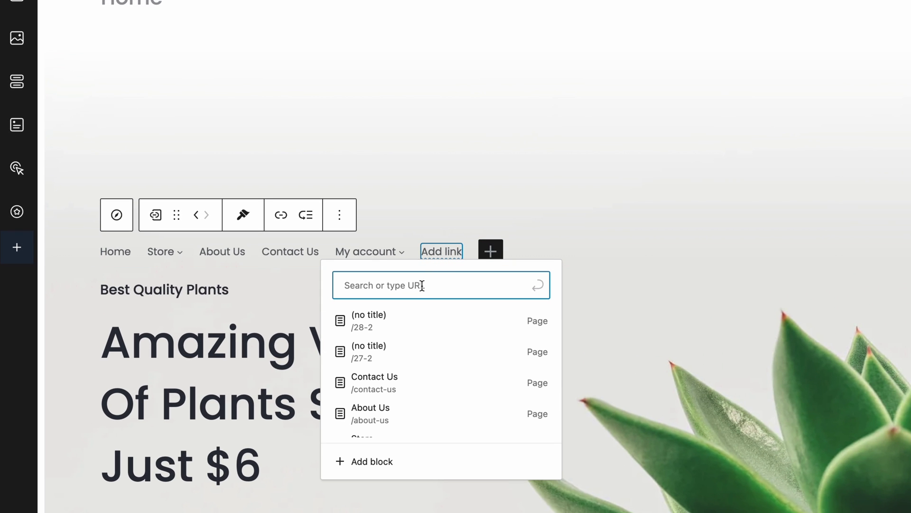
scroll(409, 347, "down", 5)
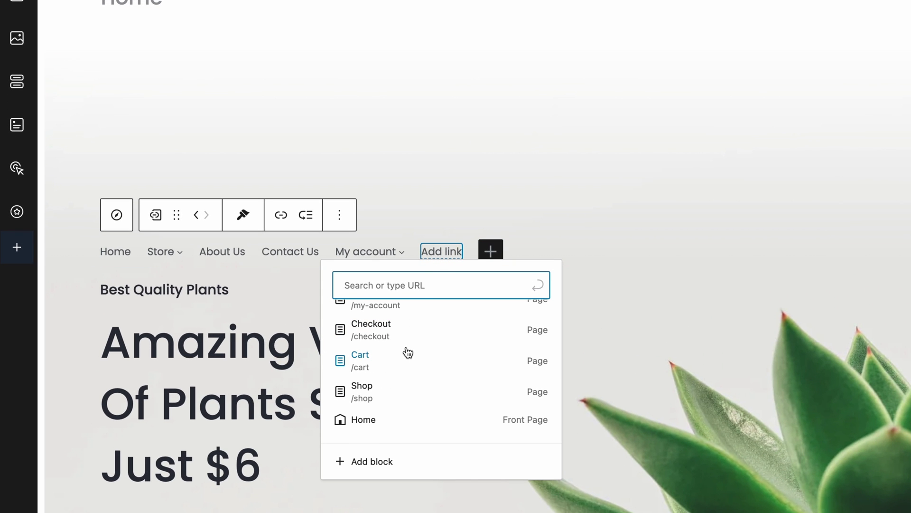
left_click(408, 352)
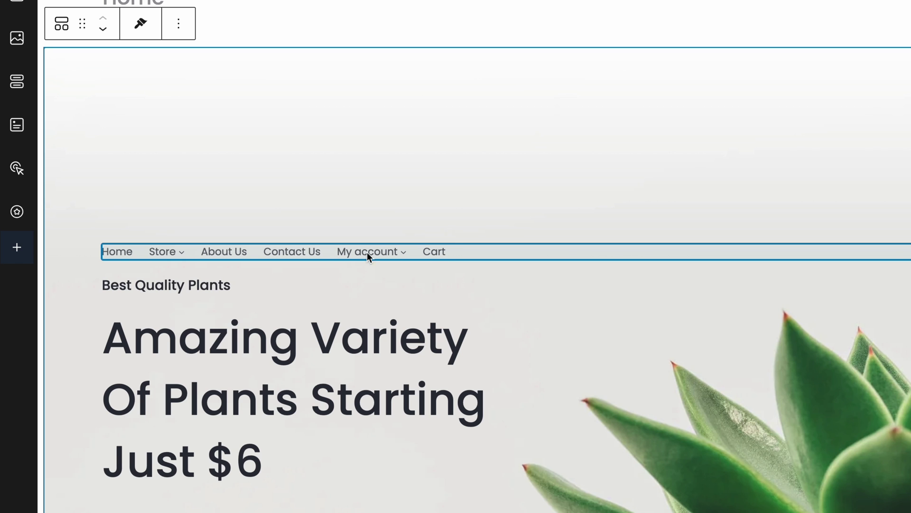
Start a new link under Cactus in Store's submenu, then cancel it.
left_click(185, 251)
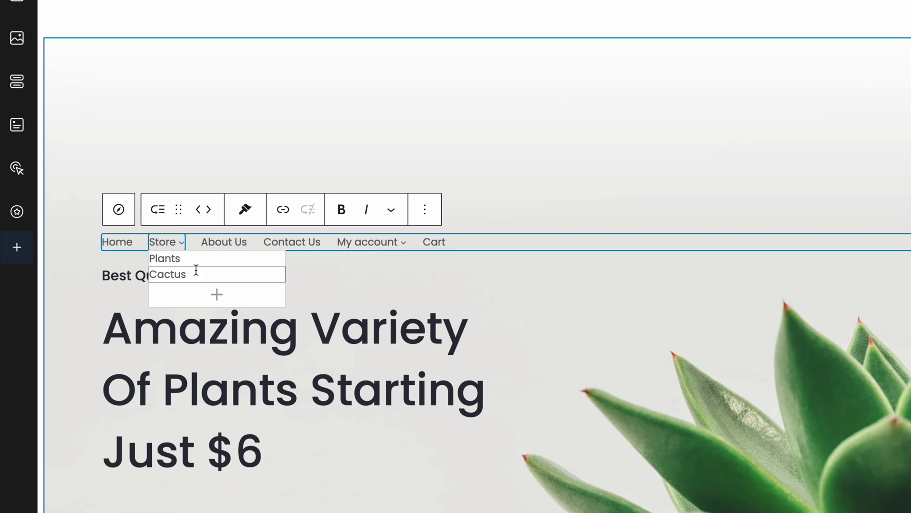
left_click(212, 298)
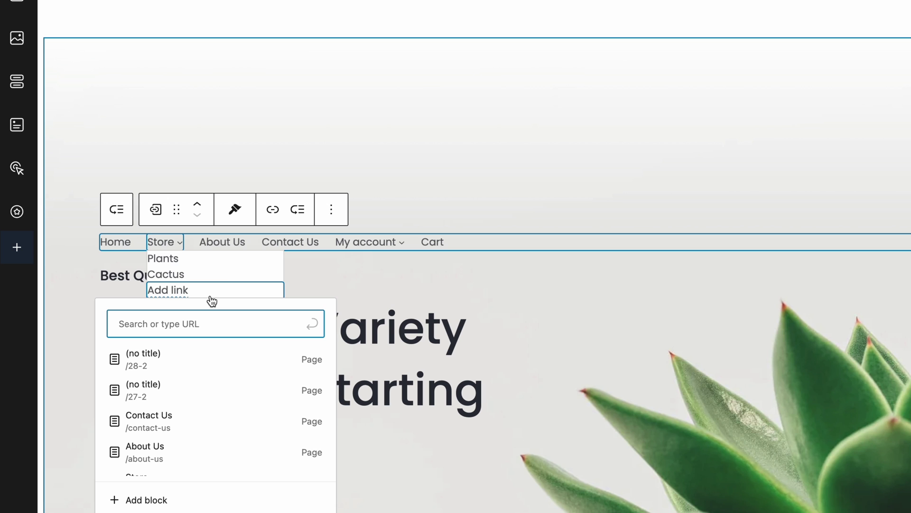
key("Escape")
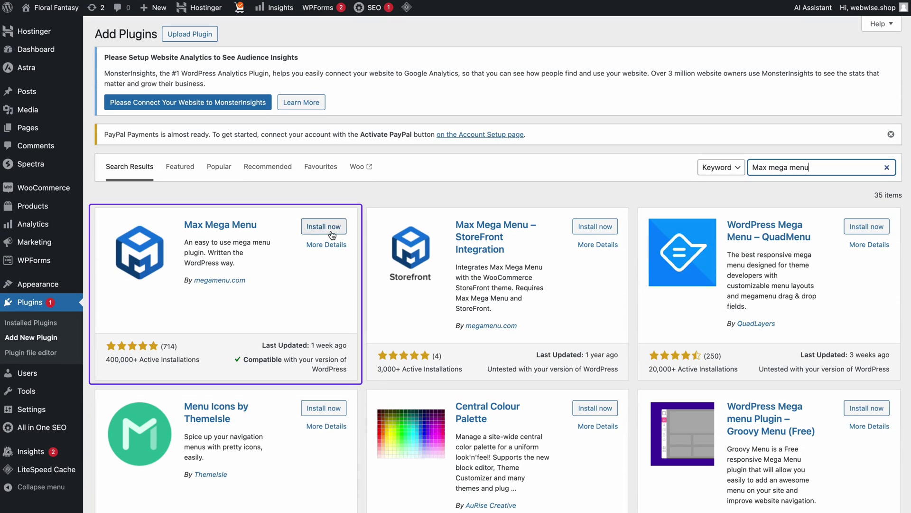
Install and activate the Max Mega Menu plugin.
left_click(331, 242)
left_click(329, 227)
left_click(44, 56)
In Max Mega Menu settings, enable the Primary Menu location and save the changes.
mouse_move(43, 422)
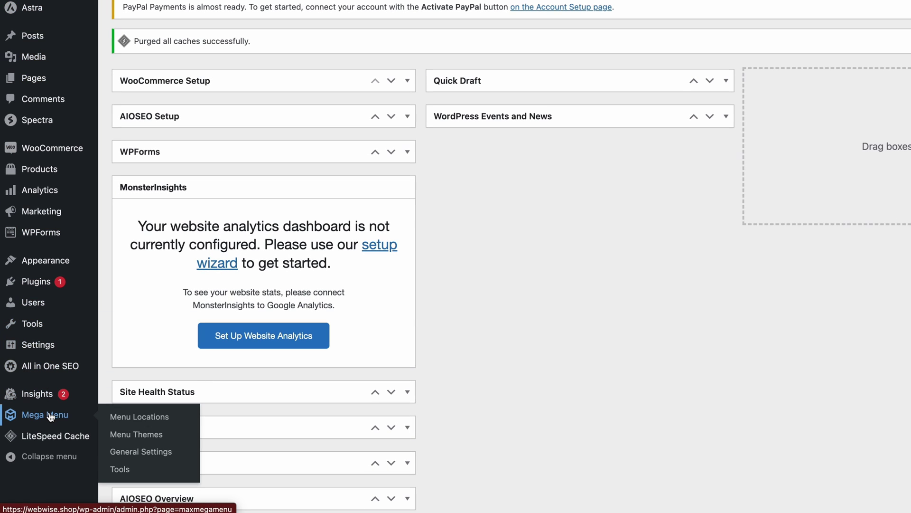
left_click(50, 416)
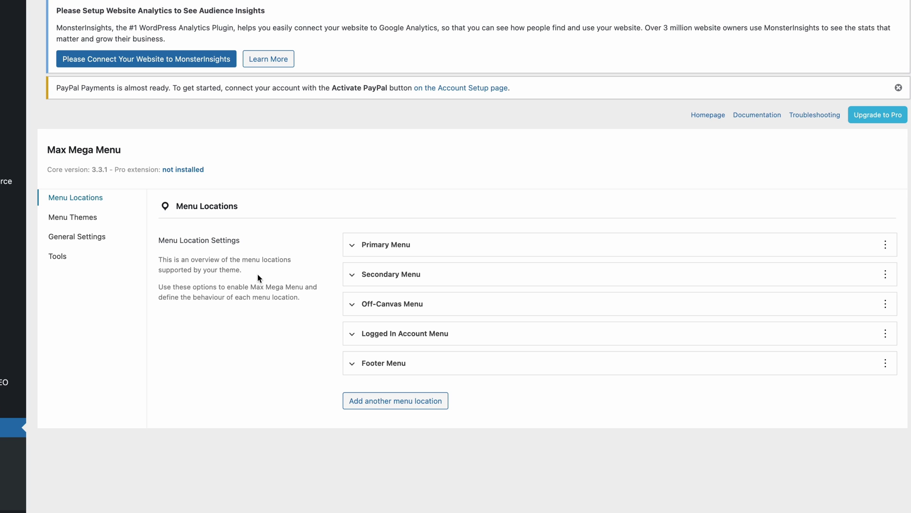
left_click(352, 245)
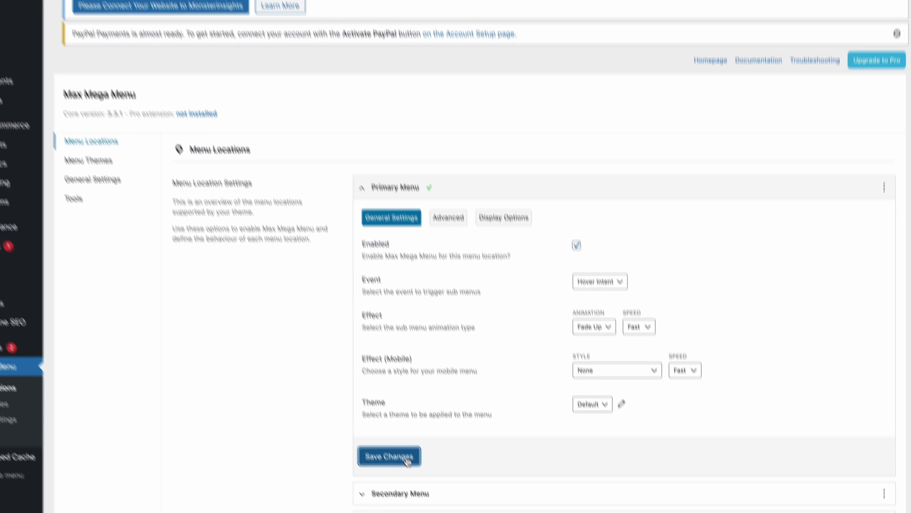
left_click(392, 455)
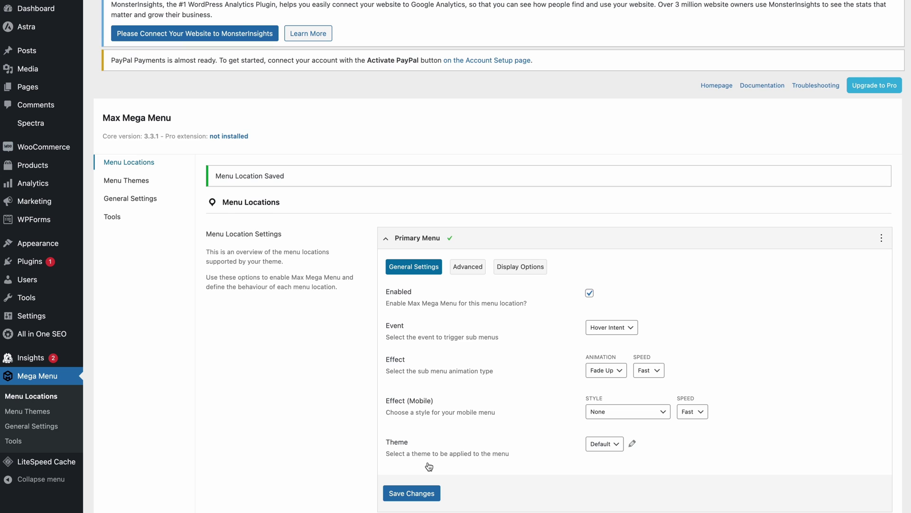
In Appearance > Menus, expand the Pages, Posts, Custom Links and Categories boxes.
mouse_move(53, 249)
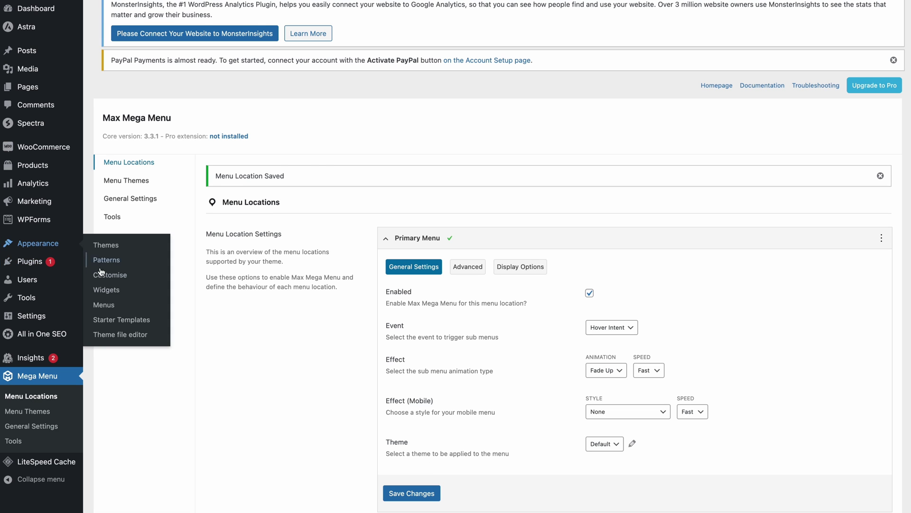
left_click(121, 300)
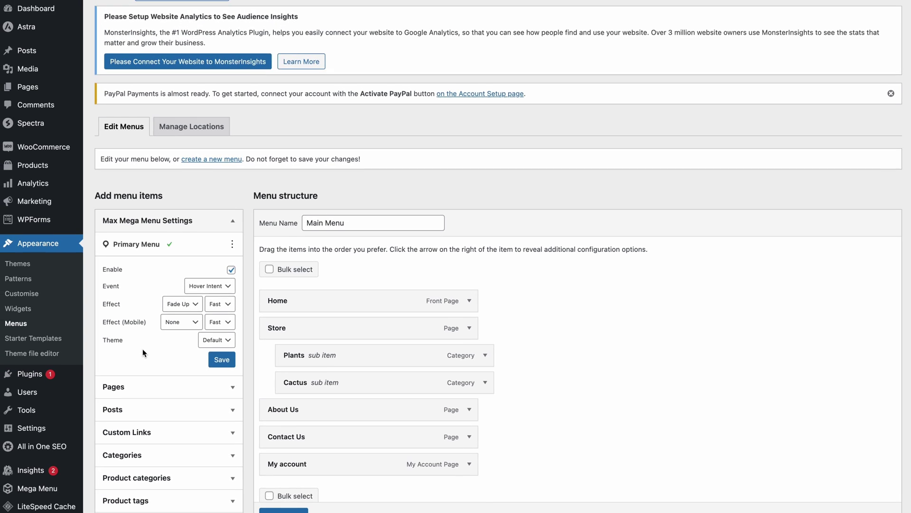
scroll(142, 349, "down", 5)
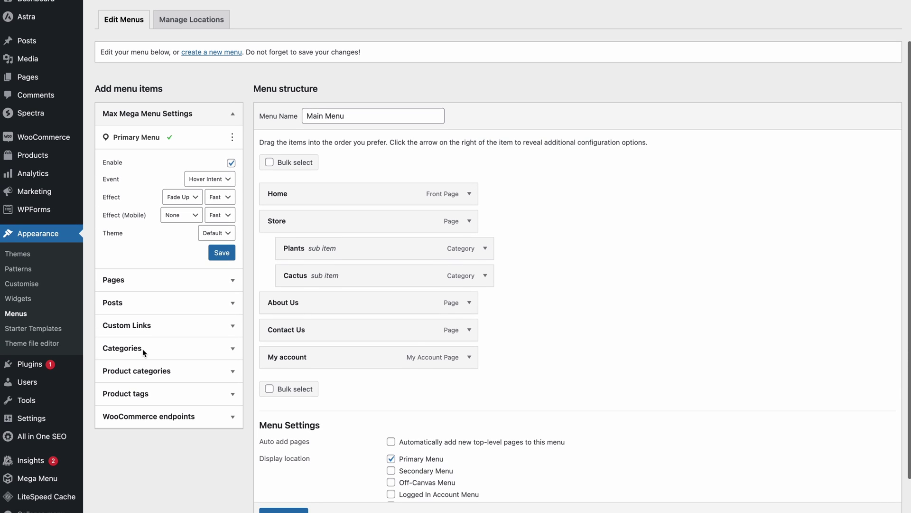
left_click(229, 281)
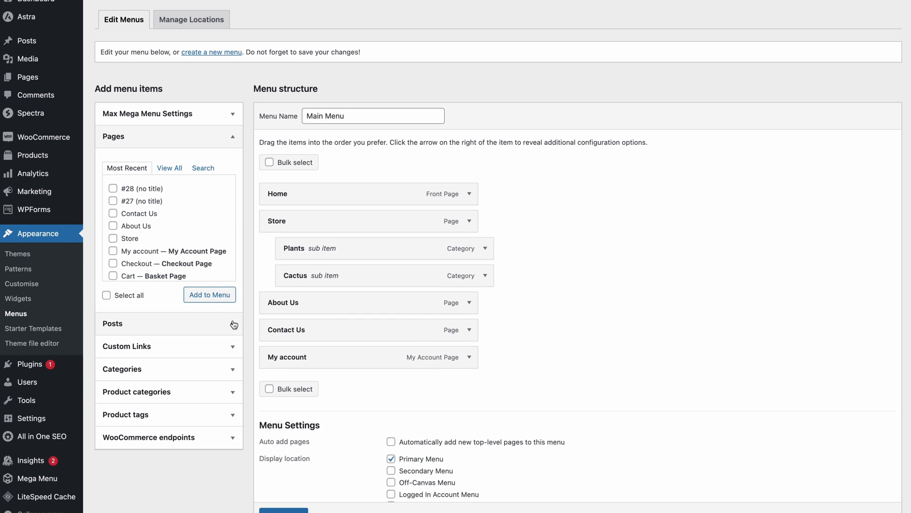
left_click(233, 324)
left_click(233, 346)
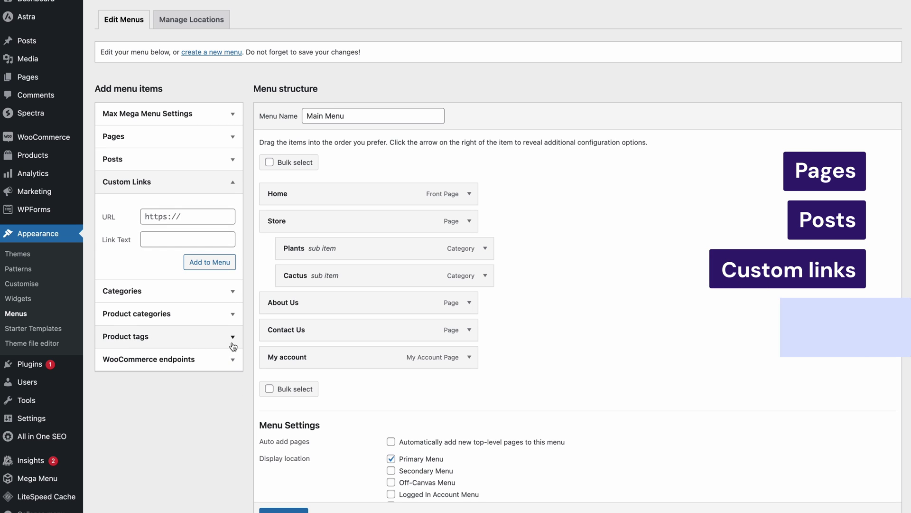
left_click(235, 292)
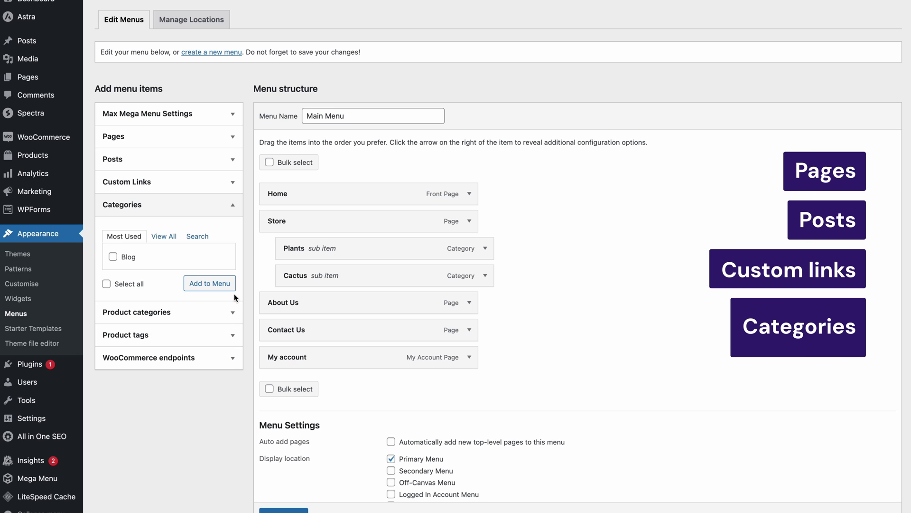
Expand the Max Mega Menu settings section, then switch to Manage with Live Preview.
left_click(233, 115)
scroll(229, 133, "up", 3)
scroll(229, 133, "up", 2)
left_click(157, 37)
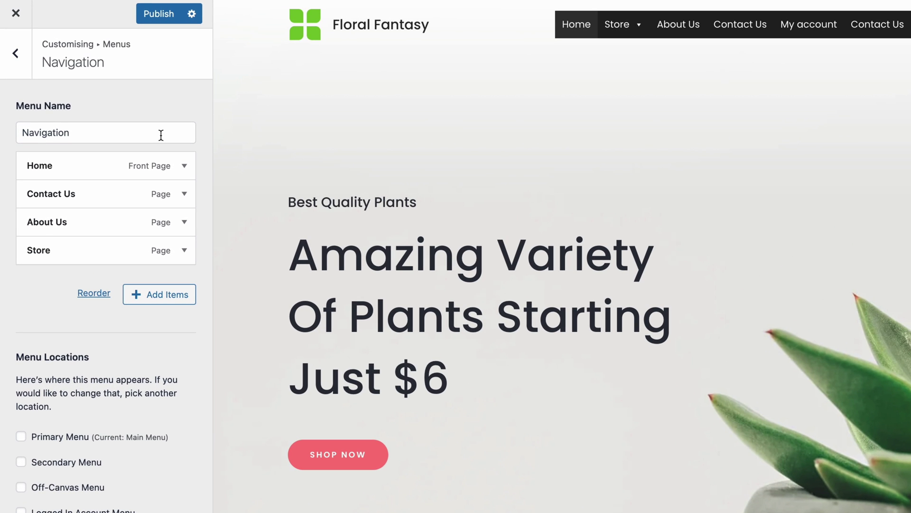
Drag the Home menu item down below Contact Us.
left_click_drag(122, 165, 82, 214)
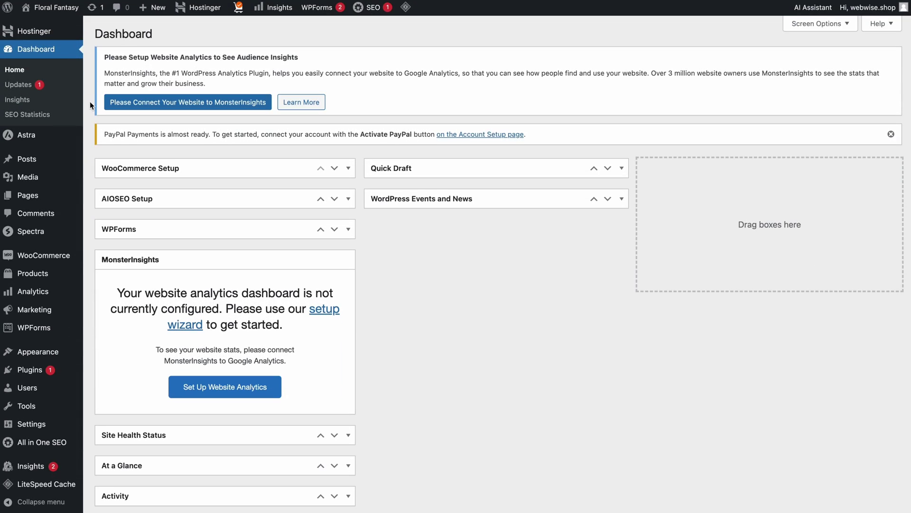
In Appearance > Menus, add the Contact Us, About Us and Store pages to Main Menu.
mouse_move(35, 353)
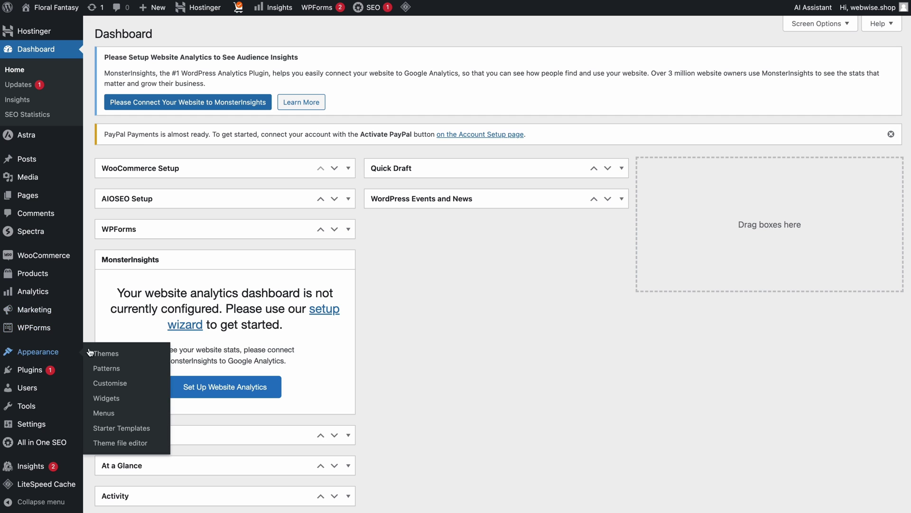
left_click(104, 413)
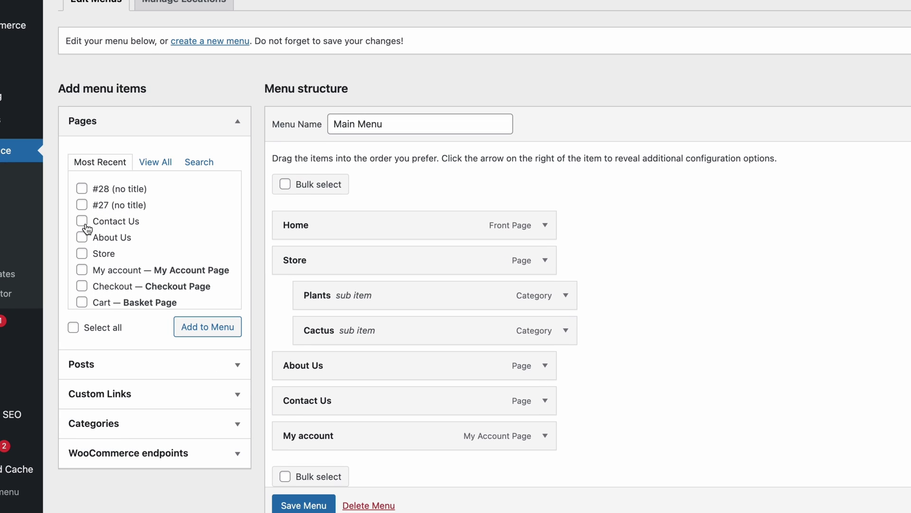
left_click(86, 226)
left_click(86, 240)
left_click(87, 258)
left_click(205, 328)
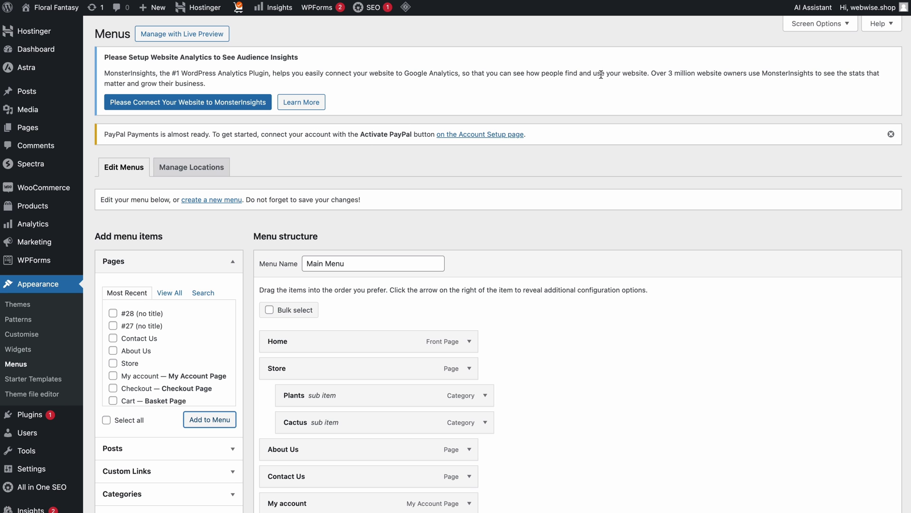
Enable the CSS Classes property in Screen Options and go to Manage Locations.
left_click(801, 27)
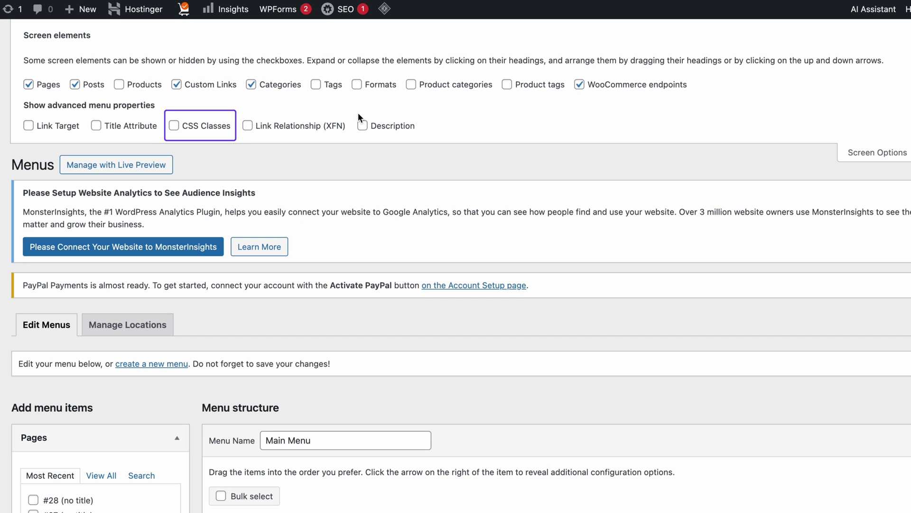
left_click(173, 126)
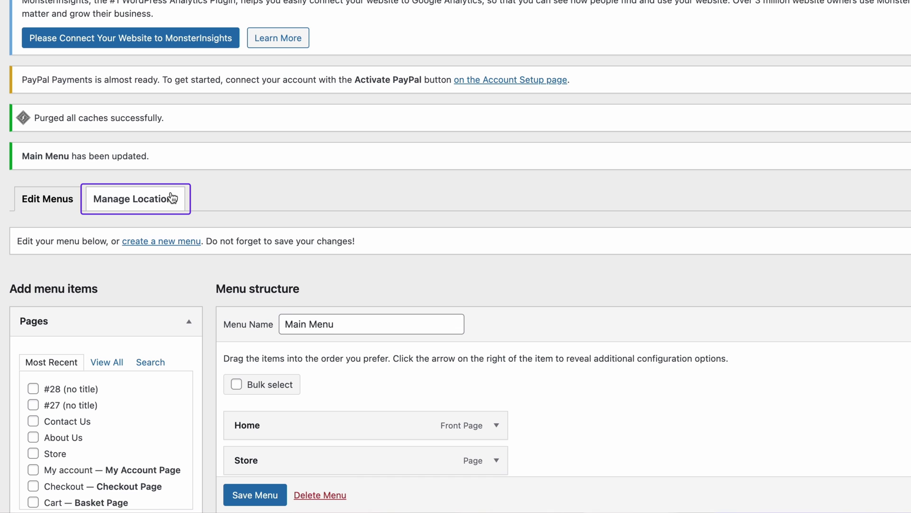
left_click(173, 198)
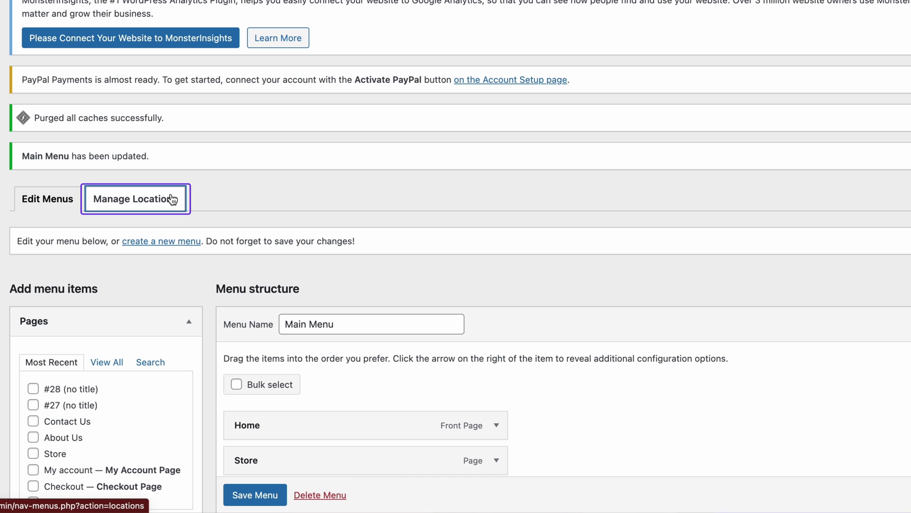